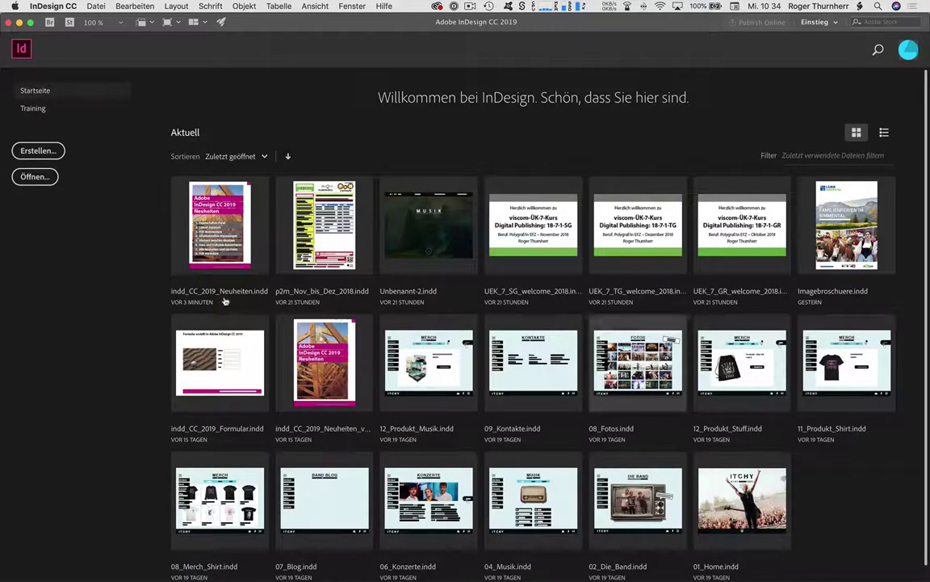
# Open the recent document indd_CC_2019_Neuheiten.indd and go to page 4.
pyautogui.click(229, 234)
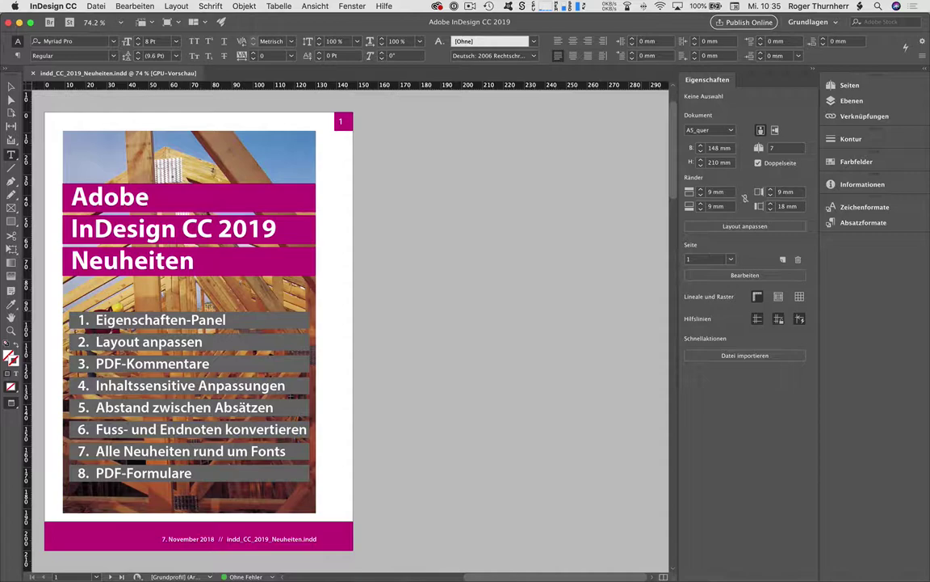
pyautogui.press('super+0')
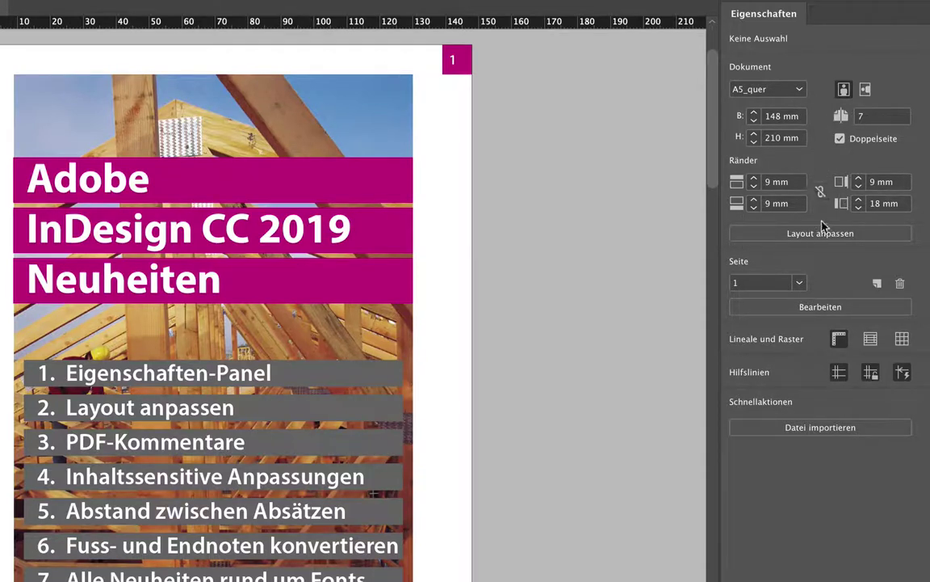
pyautogui.click(798, 282)
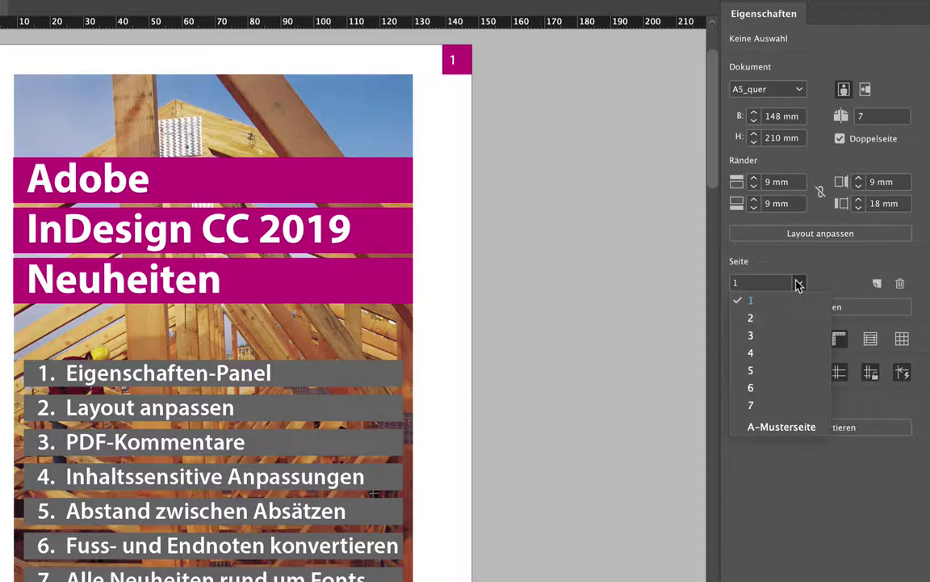
pyautogui.click(752, 353)
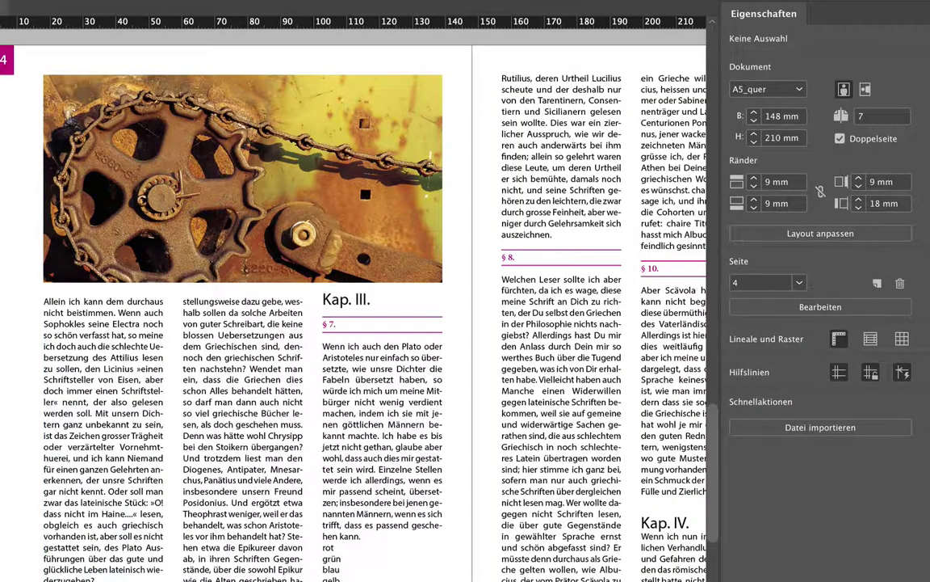
# Switch from preview to normal view and try the display toggles for the baseline grid, document grid and guides.
pyautogui.press('w')
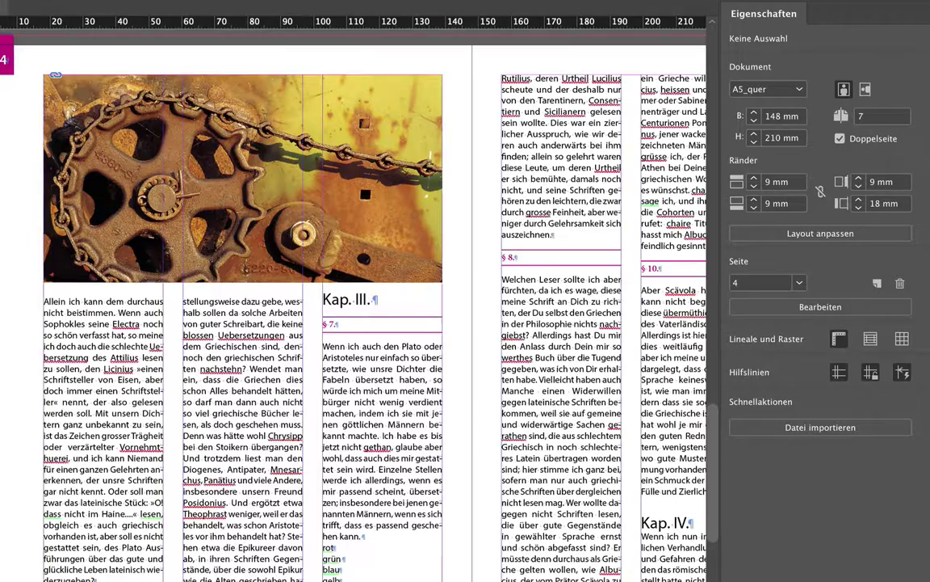
pyautogui.click(870, 339)
pyautogui.click(902, 340)
pyautogui.click(902, 340)
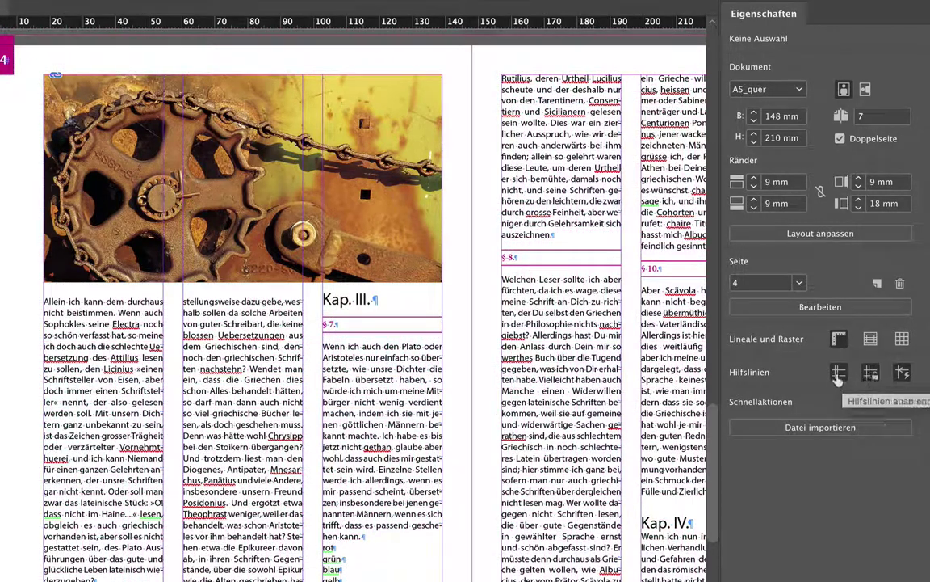
pyautogui.click(838, 373)
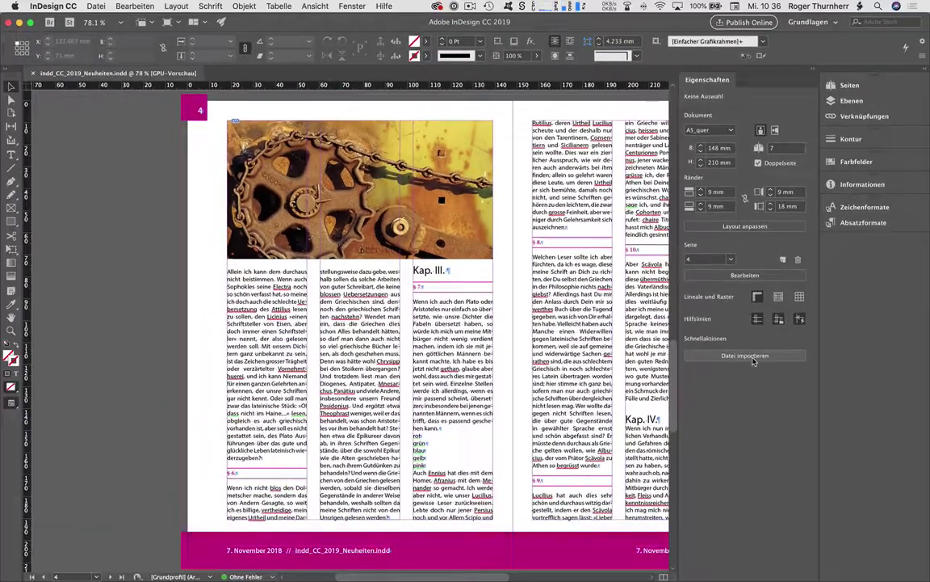
# Return to page 1, select the letters "be" of "Adobe" in the title and look through the available paragraph styles.
pyautogui.press('super+j')
pyautogui.write('1')
pyautogui.press('Return')
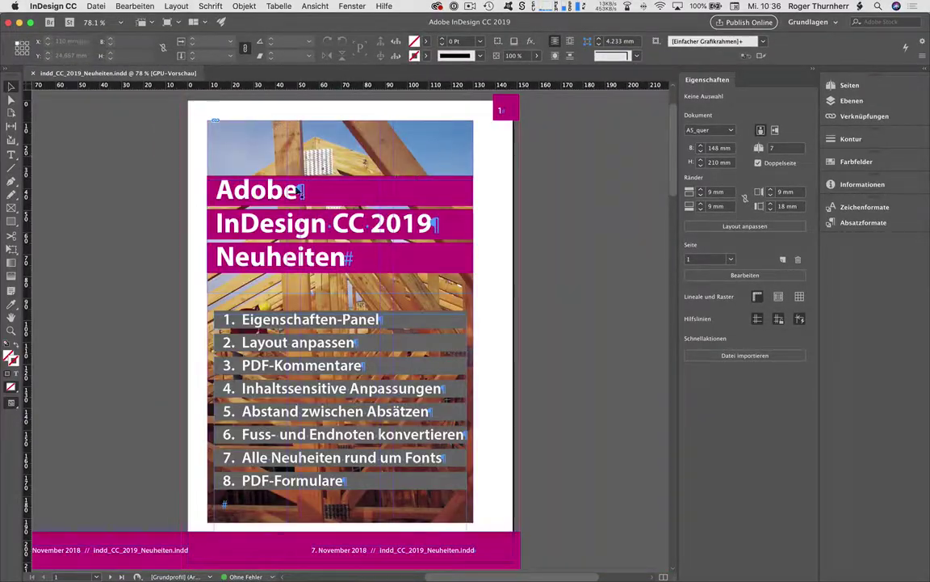
pyautogui.doubleClick(289, 194)
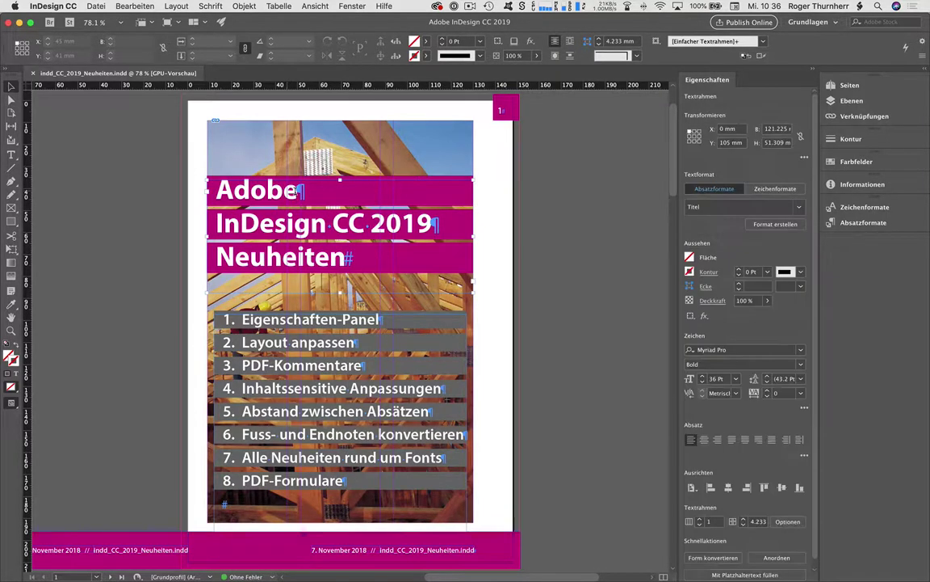
pyautogui.moveTo(297, 192); pyautogui.dragTo(267, 192)
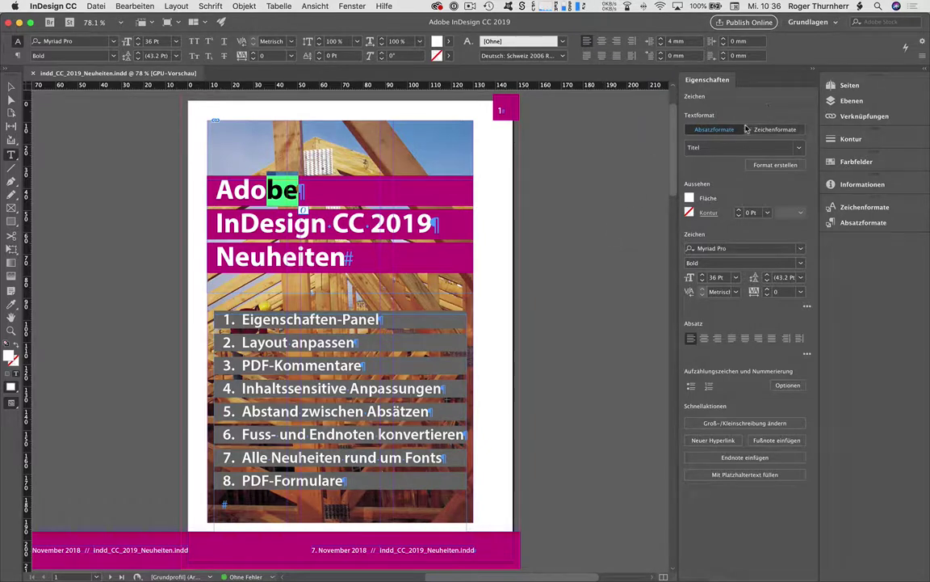
pyautogui.click(800, 151)
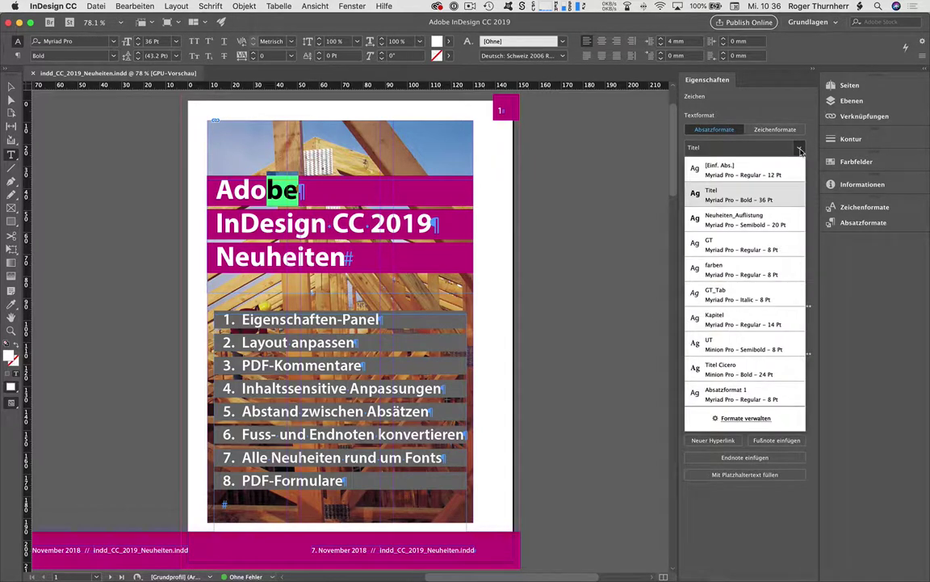
pyautogui.press('Escape')
pyautogui.press('Escape')
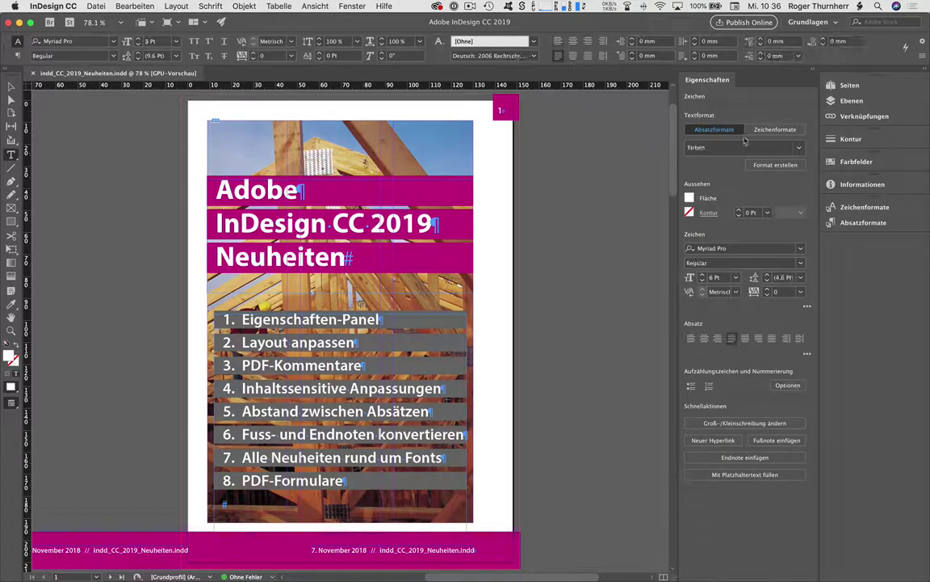
pyautogui.press('super+shift+a')
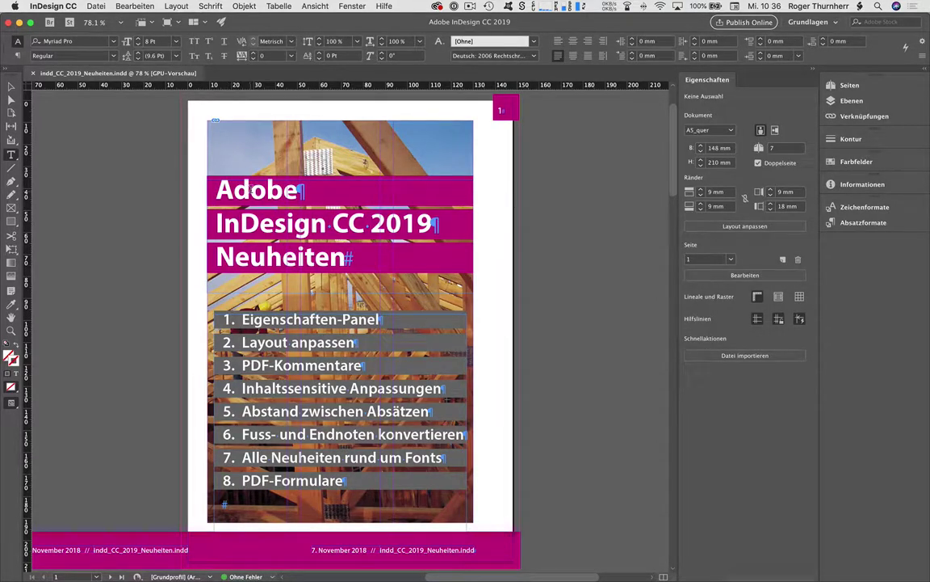
# Select the letters "be" of "Adobe" in the title again and view the available character styles.
pyautogui.click(289, 190)
pyautogui.moveTo(299, 191); pyautogui.dragTo(267, 190)
pyautogui.click(777, 129)
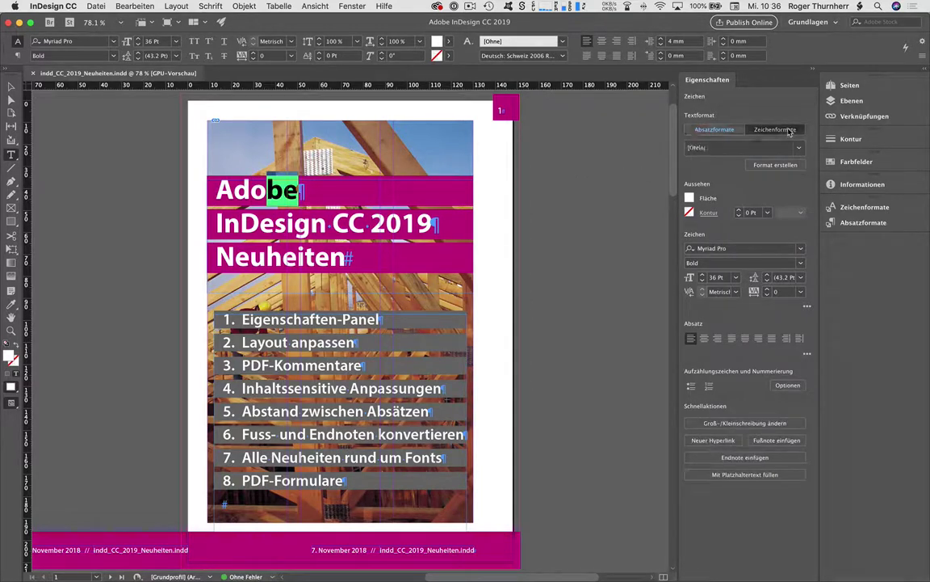
pyautogui.click(798, 148)
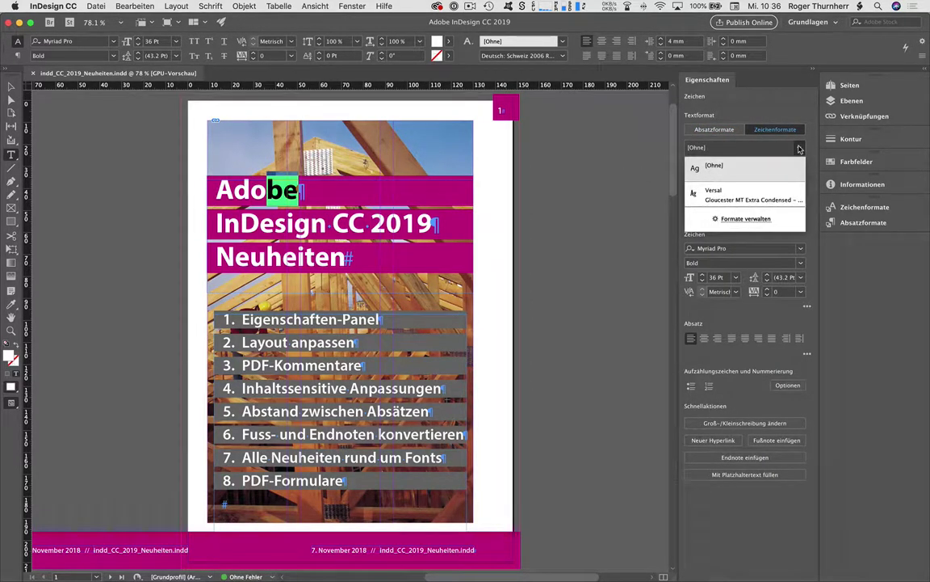
pyautogui.click(798, 149)
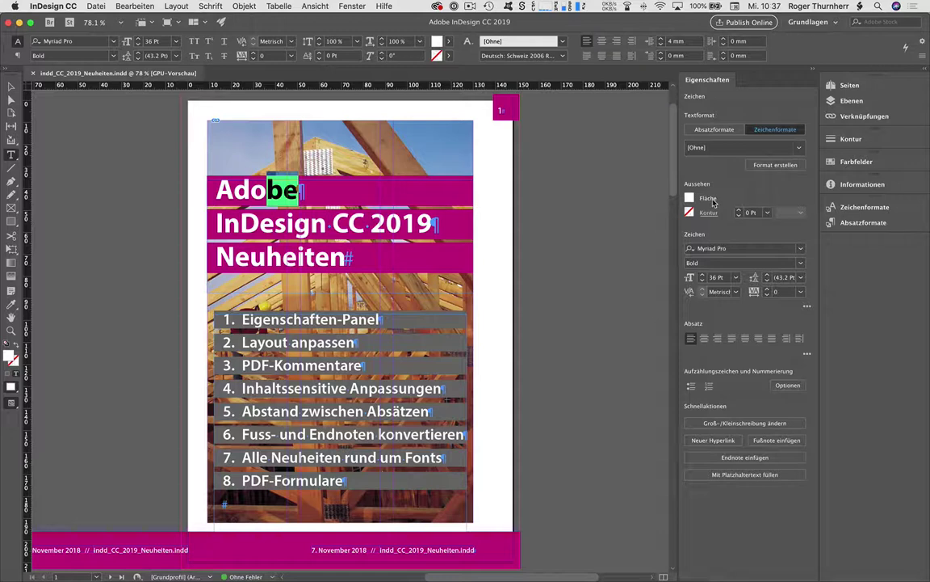
# Try the font Bodoni 72 Smallcaps on the selected letters "be" in the title.
pyautogui.click(800, 249)
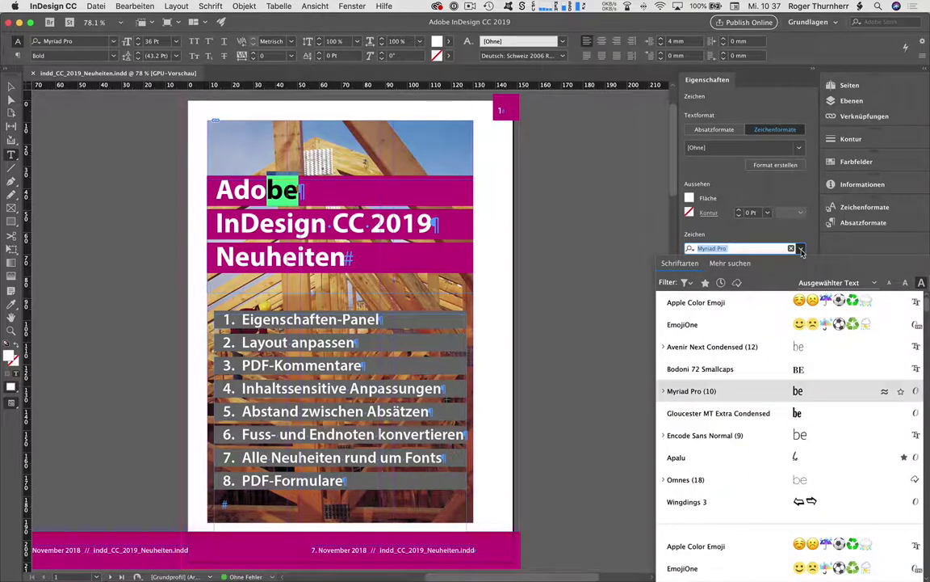
pyautogui.click(789, 369)
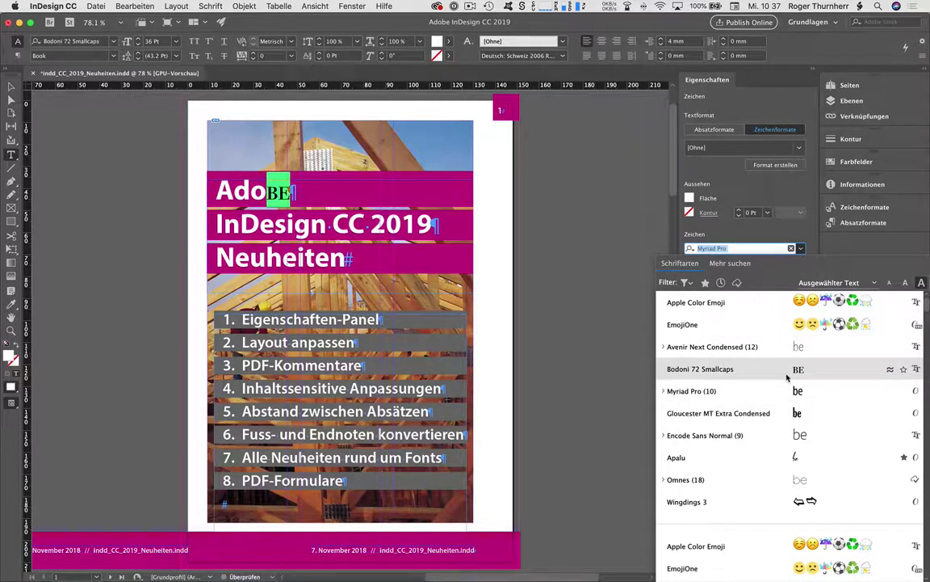
pyautogui.click(597, 312)
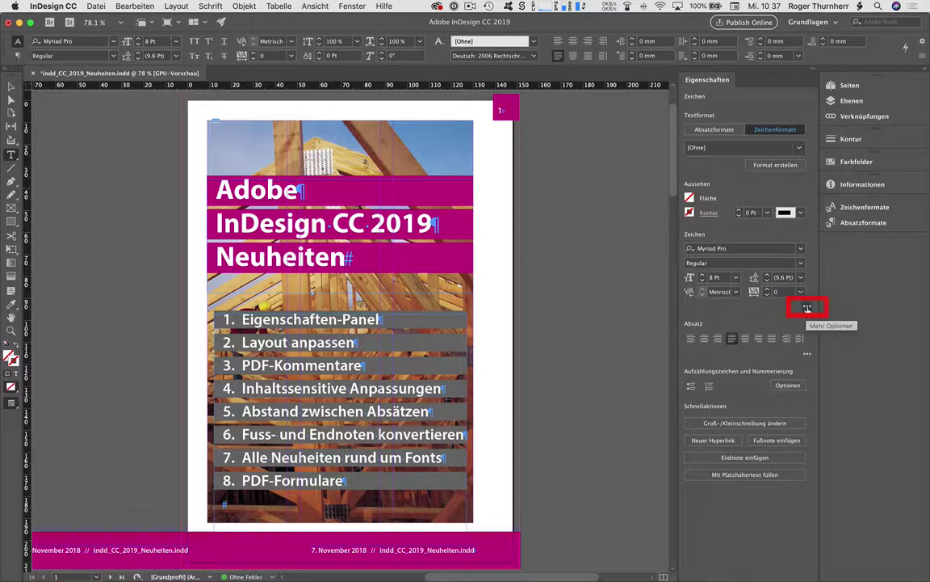
# Expand the additional character formatting options to examine them, and collapse them again.
pyautogui.click(807, 308)
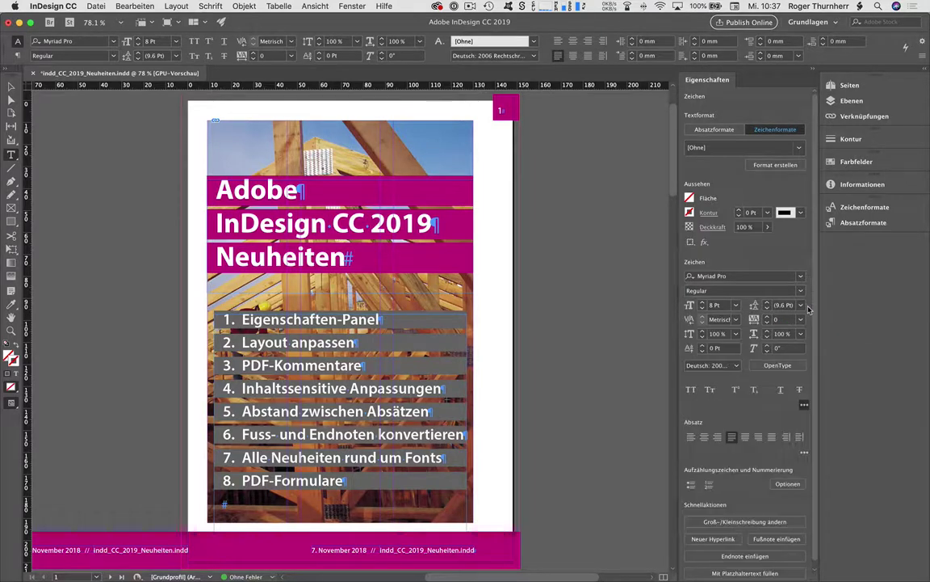
pyautogui.click(804, 405)
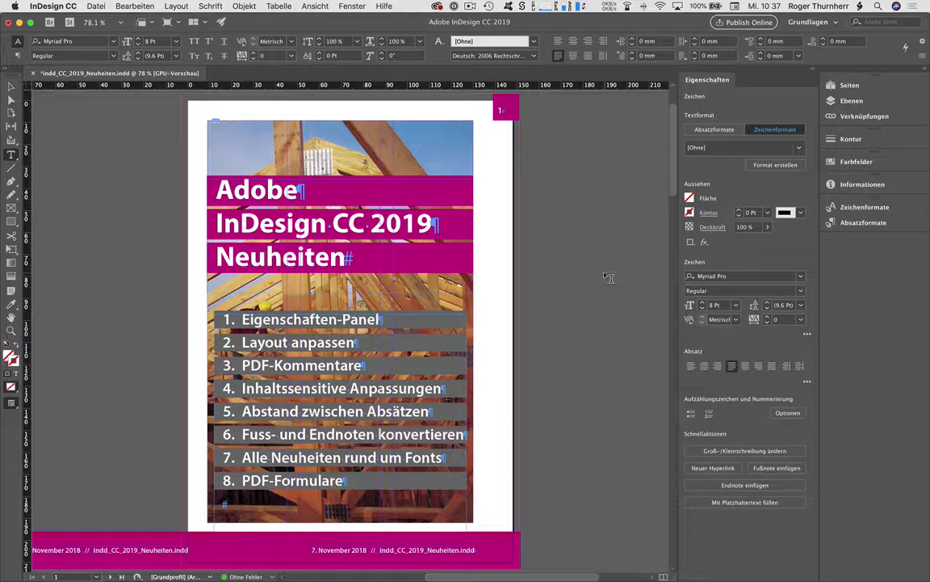
# Draw a diagonal line about 72 mm long on the pasteboard beside page 1, and deselect it.
pyautogui.click(11, 167)
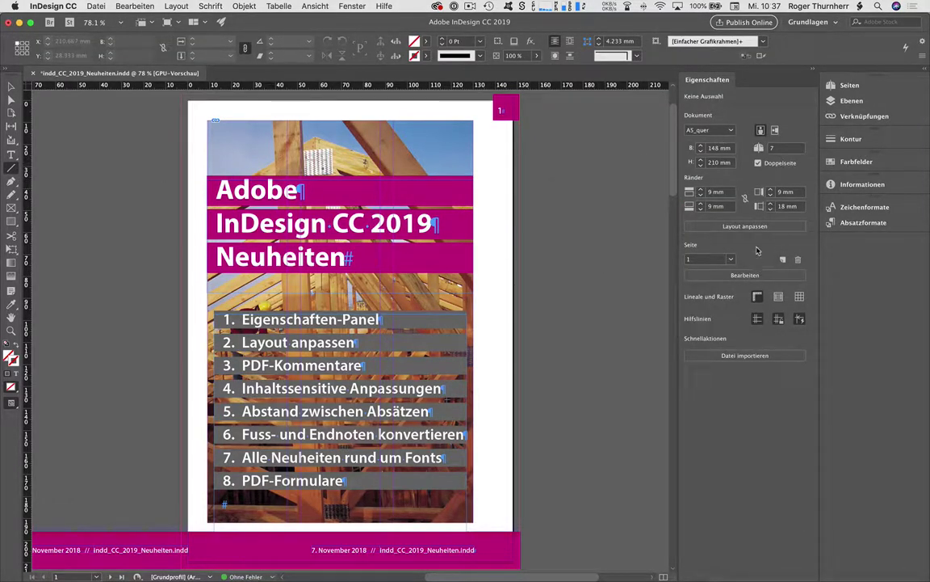
pyautogui.moveTo(546, 165); pyautogui.dragTo(630, 294)
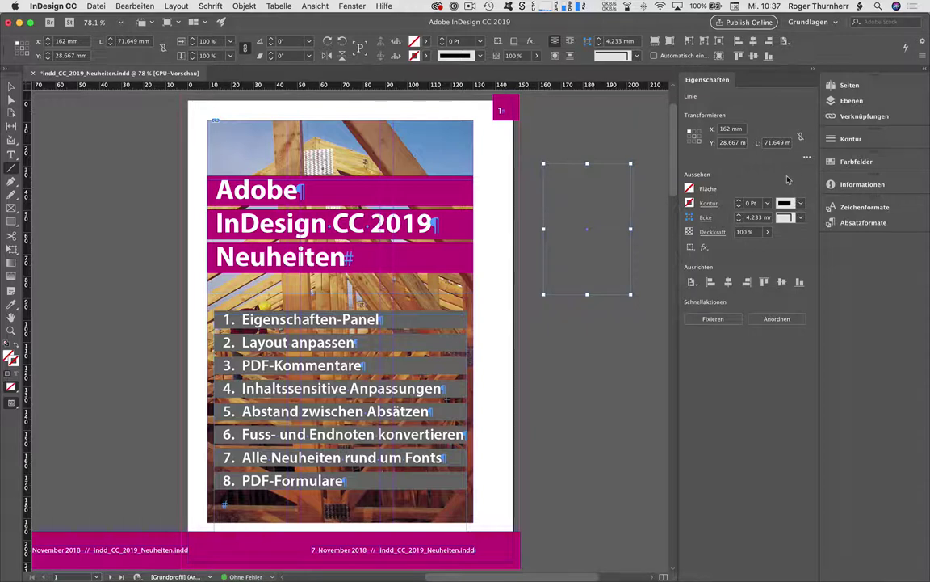
pyautogui.click(11, 86)
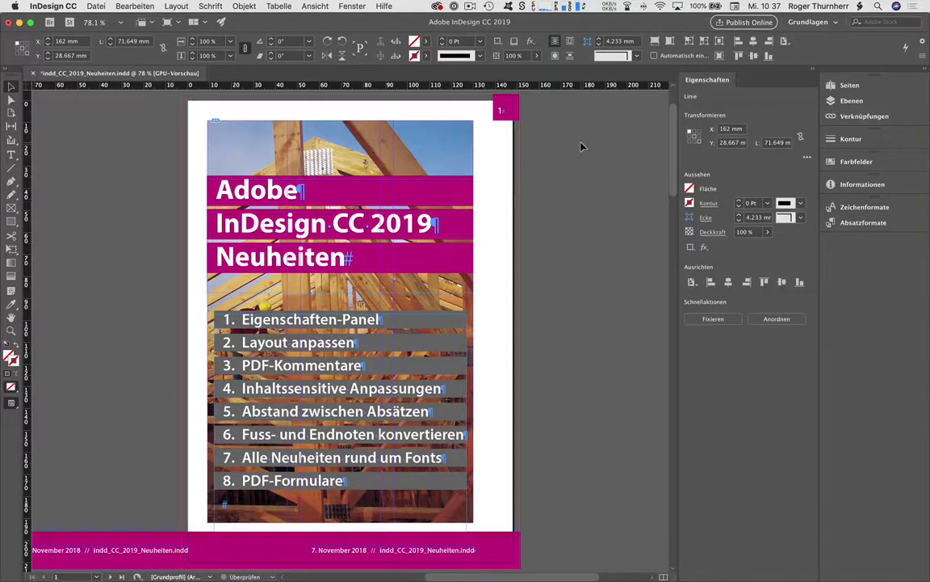
pyautogui.click(581, 146)
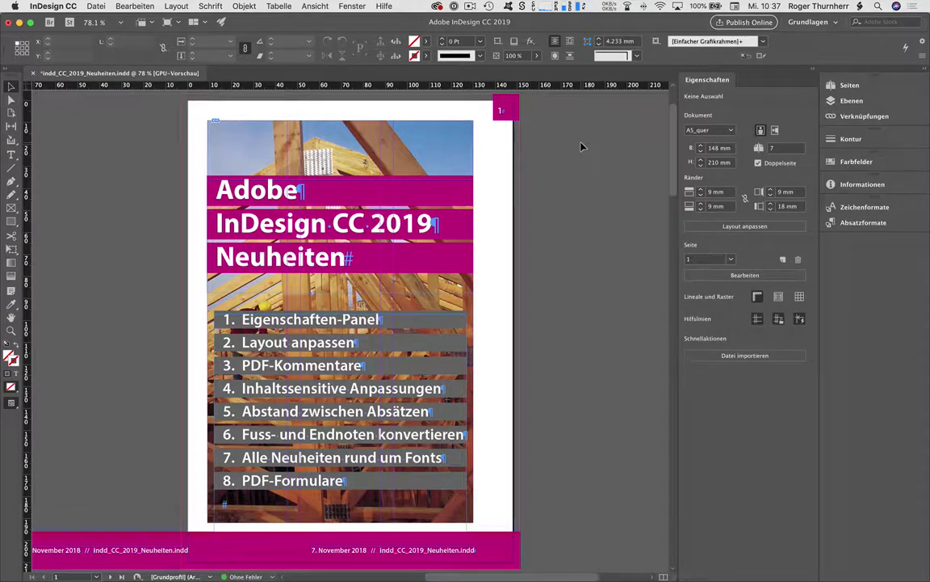